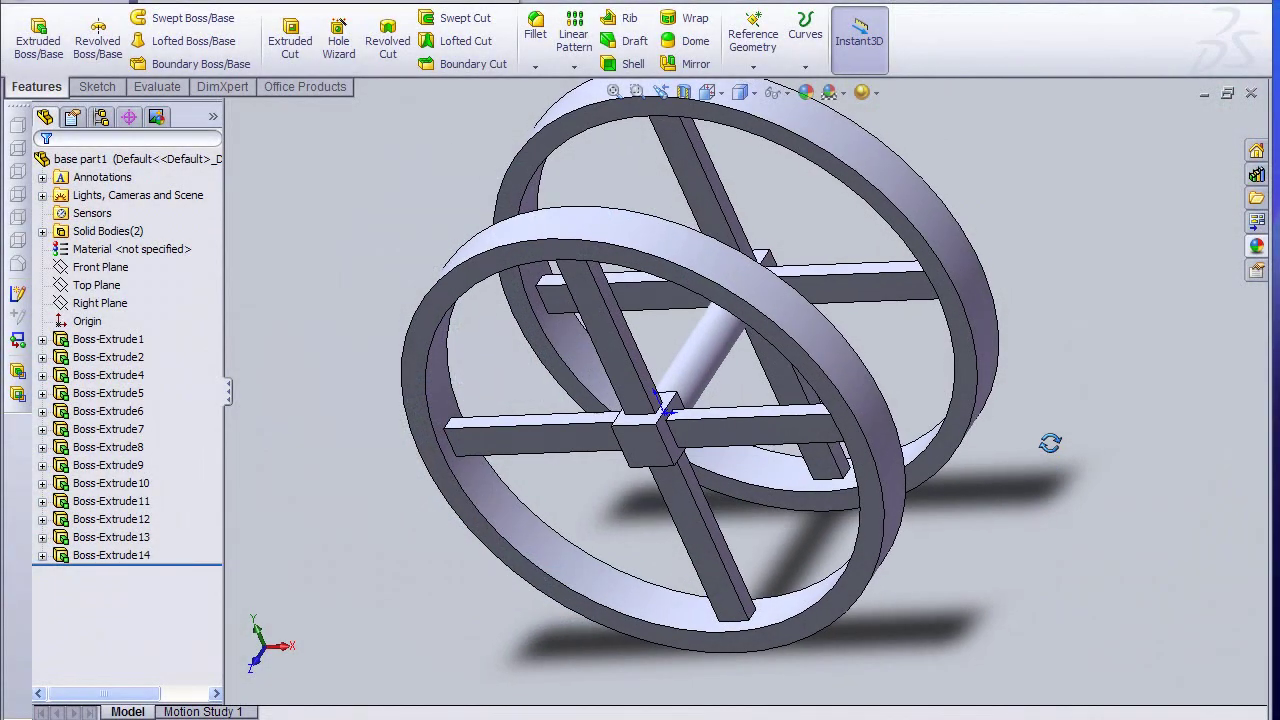
pyautogui.moveTo(1048, 440); pyautogui.dragTo(1022, 398, button='middle')
pyautogui.scroll(-3, 1017, 399)
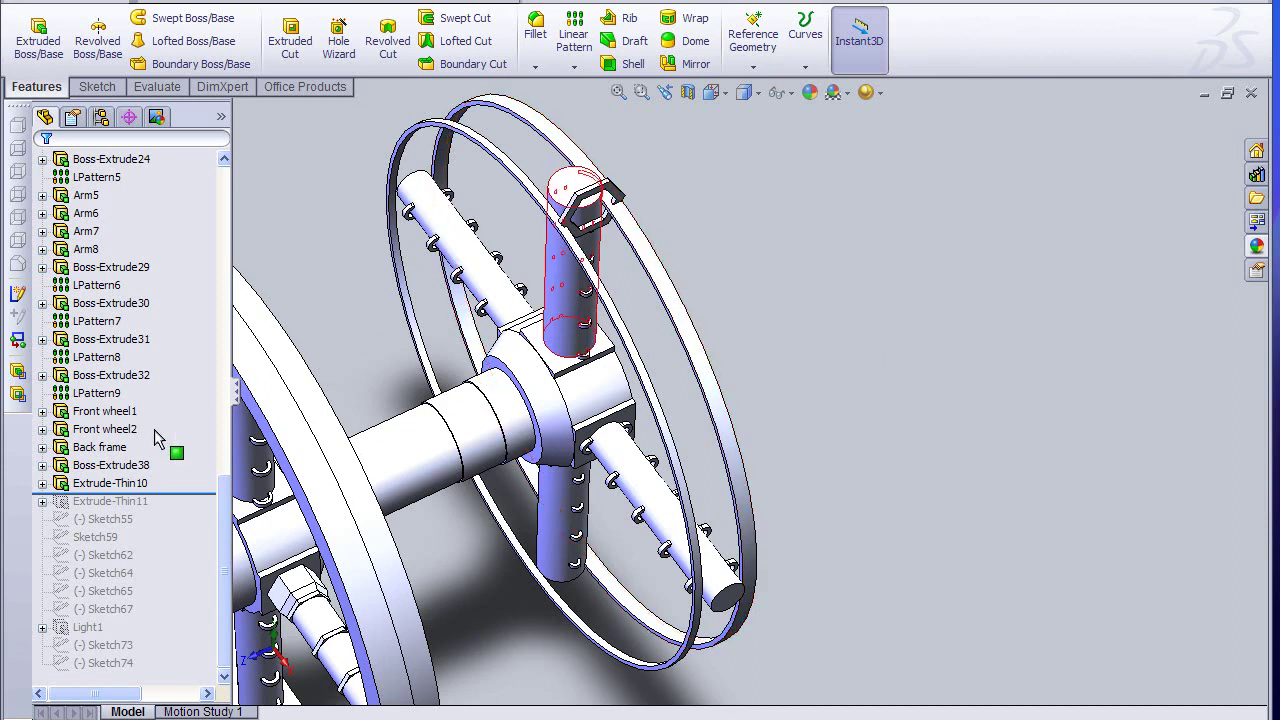
# Step: Start a curve-driven pattern of the hexagonal frame Boss-Extrude38, using the outer rear ring's edge as the direction
pyautogui.click(116, 484)
pyautogui.click(115, 466)
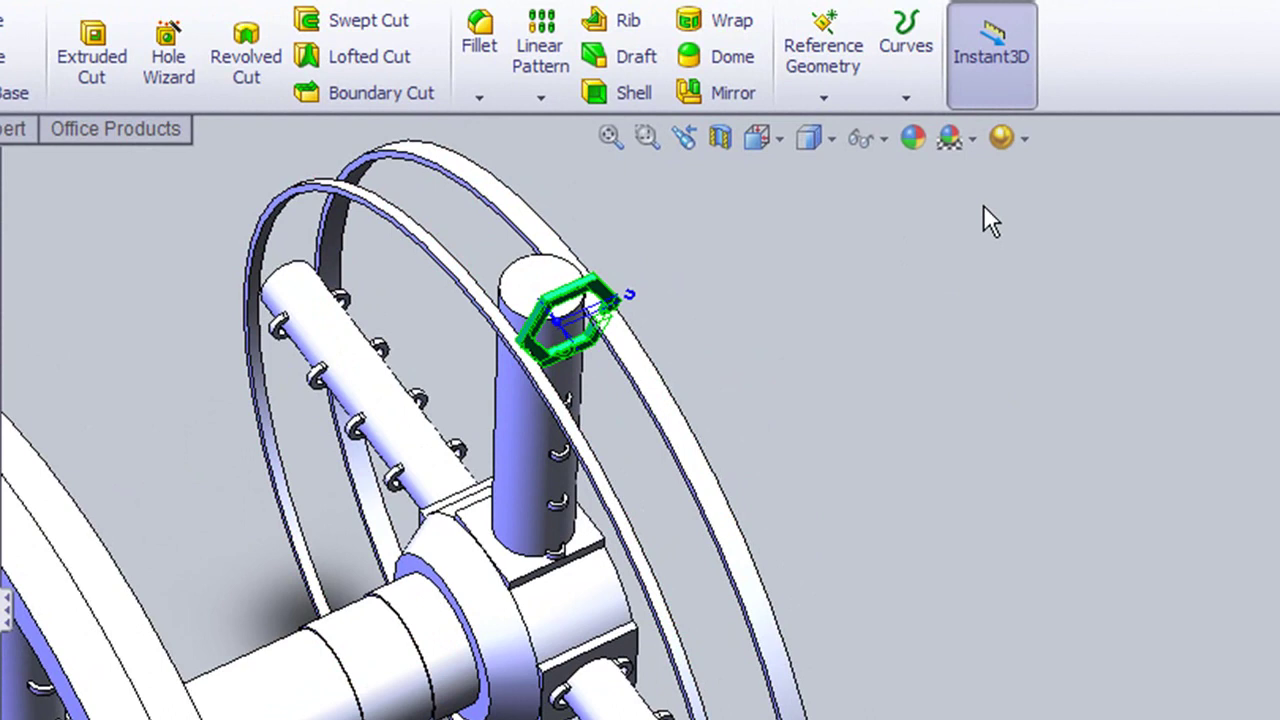
pyautogui.click(537, 98)
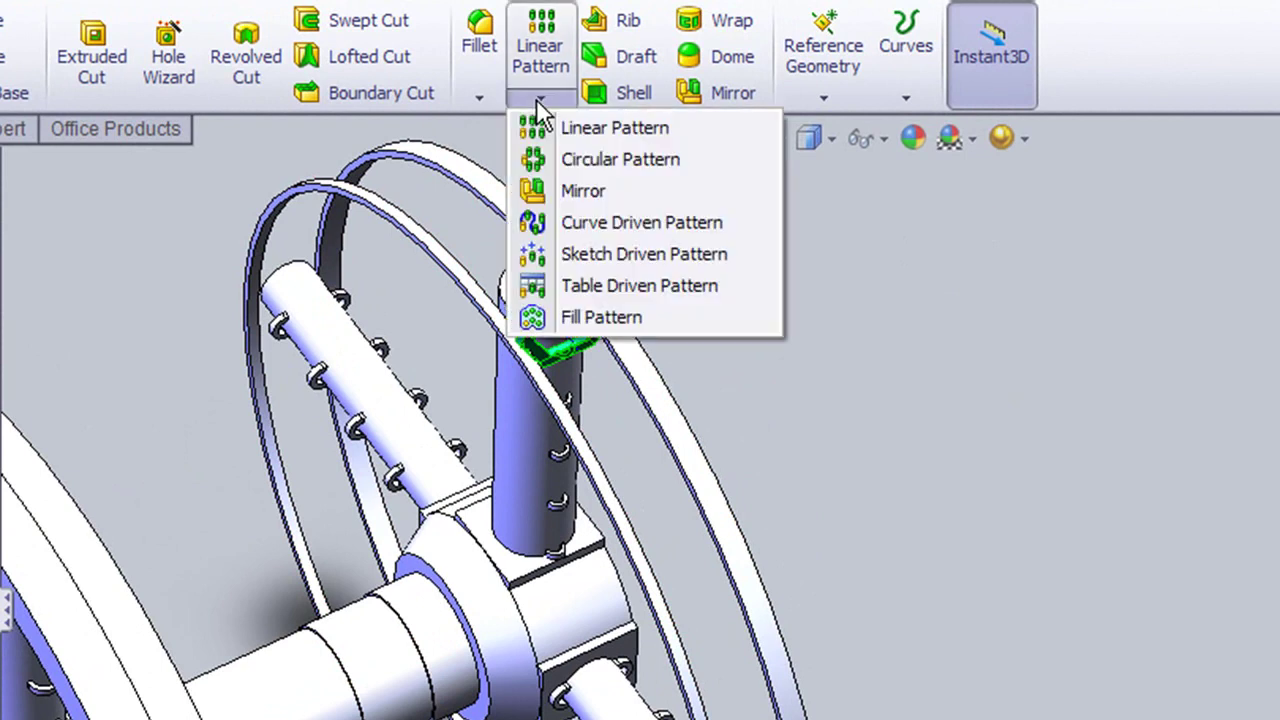
pyautogui.click(598, 224)
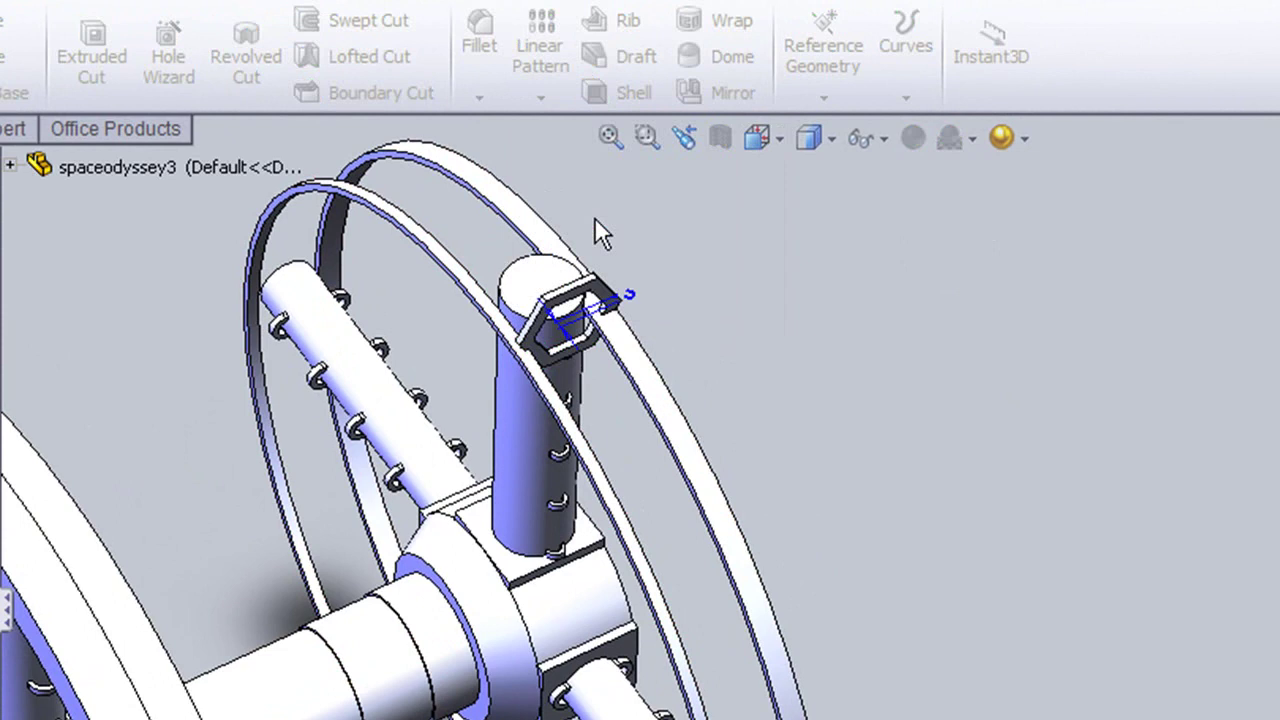
pyautogui.click(625, 345)
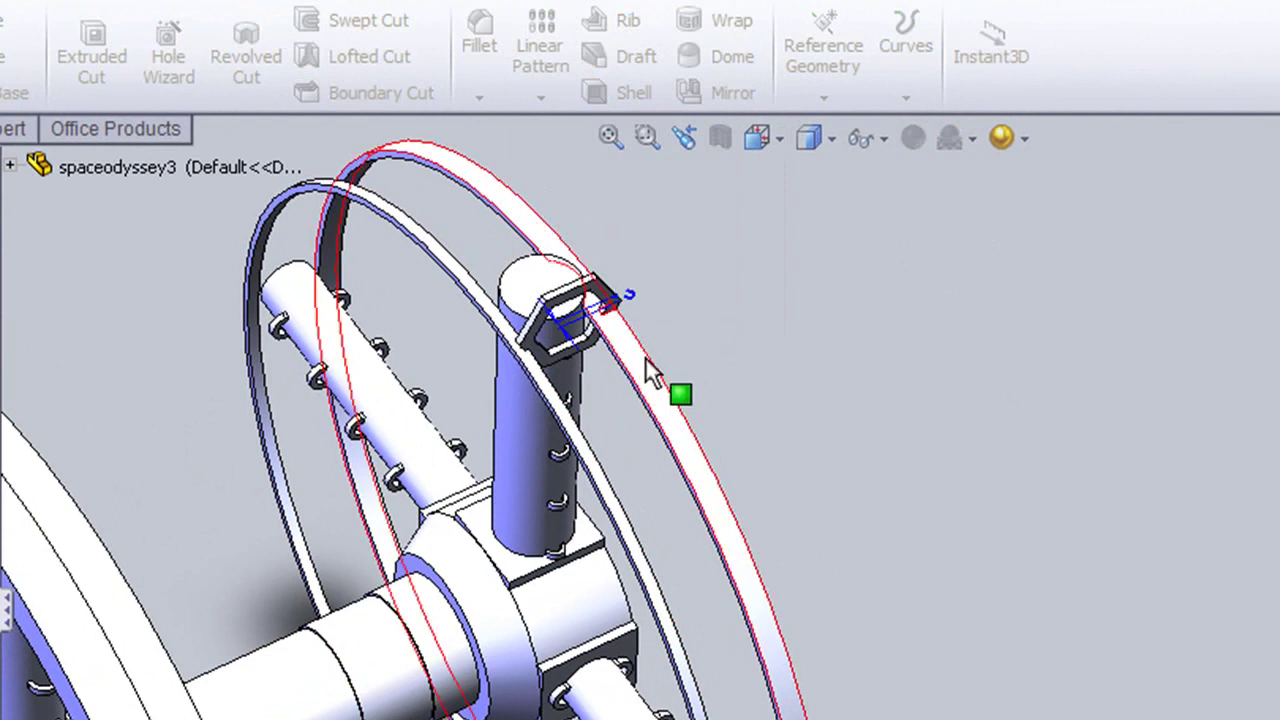
pyautogui.click(652, 369)
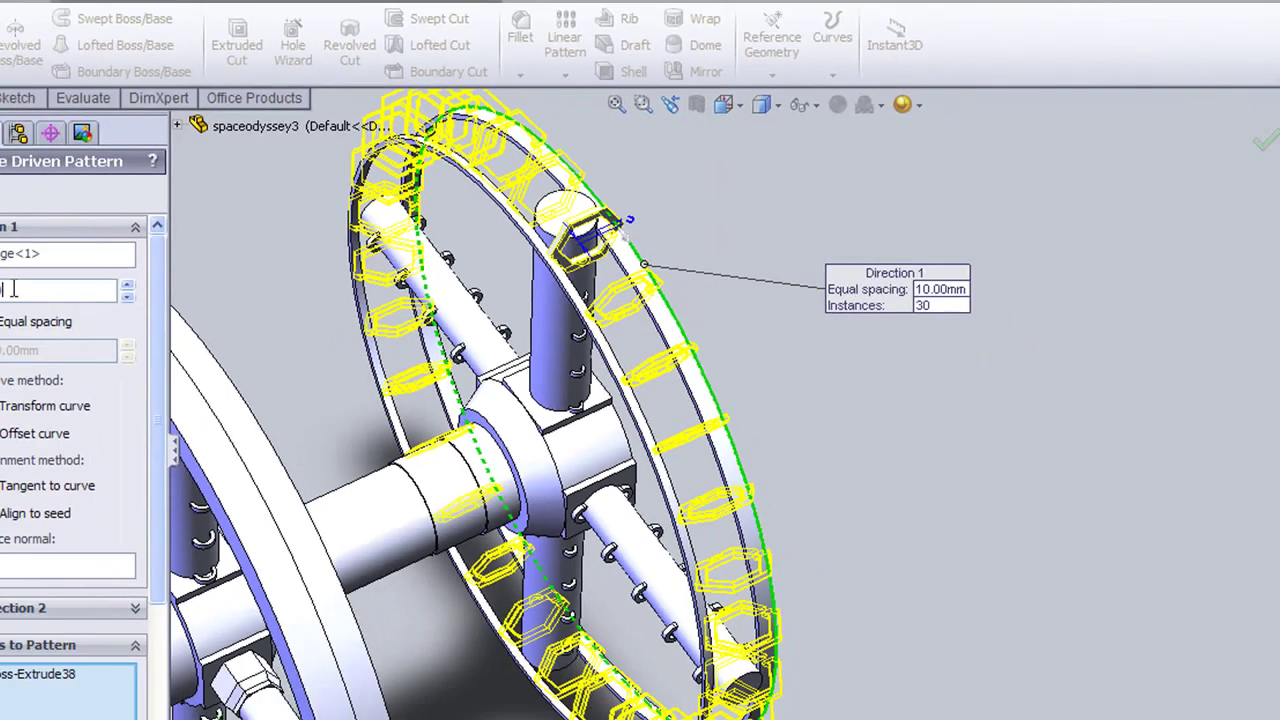
# Step: Set the curve-driven pattern to 30 equally spaced instances and create it around the ring
pyautogui.doubleClick(74, 254)
pyautogui.write('4')
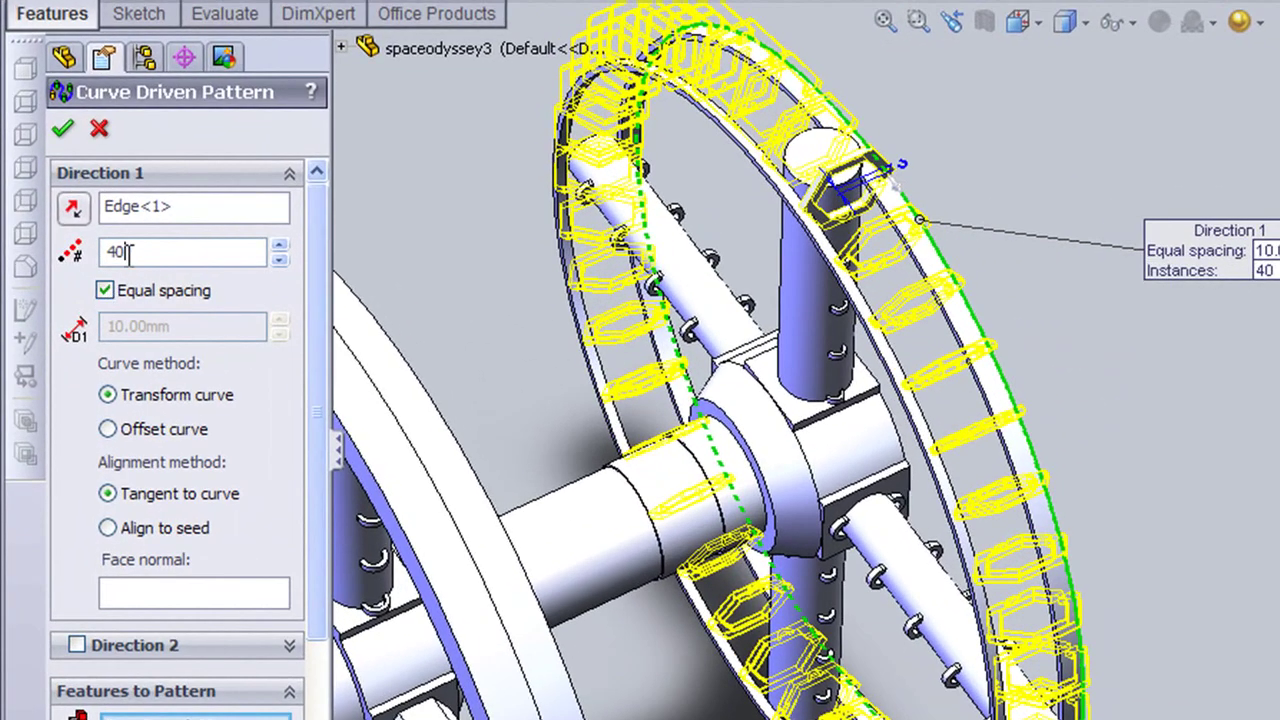
pyautogui.doubleClick(129, 252)
pyautogui.write('30')
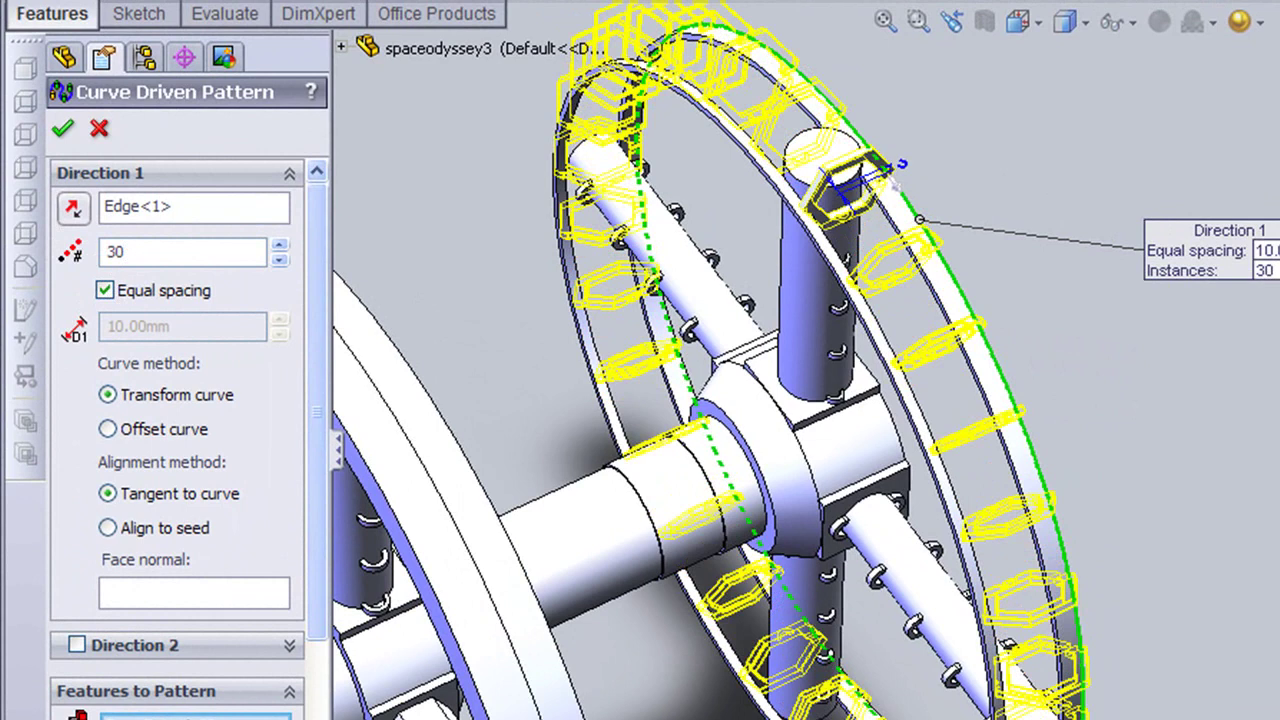
pyautogui.click(63, 128)
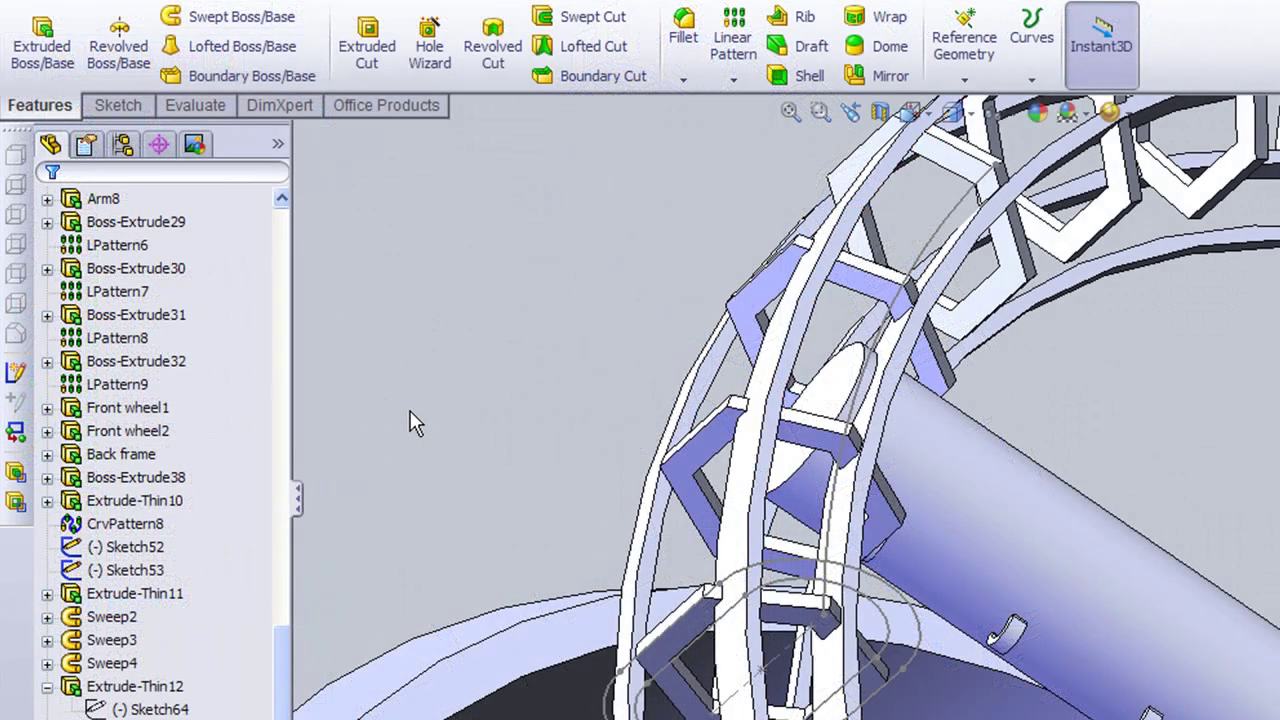
# Step: Create a swept boss from the rounded profile Sketch53 along the curved path Sketch52 on the rear ring
pyautogui.click(240, 22)
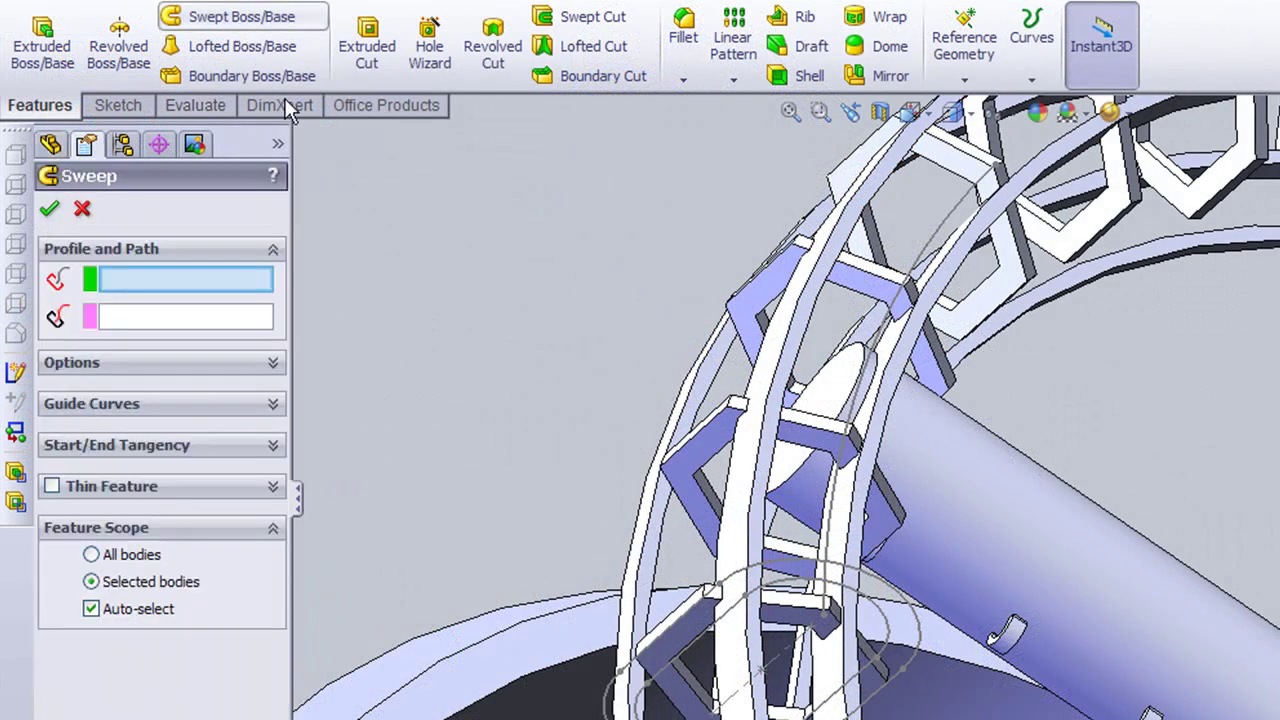
pyautogui.click(785, 567)
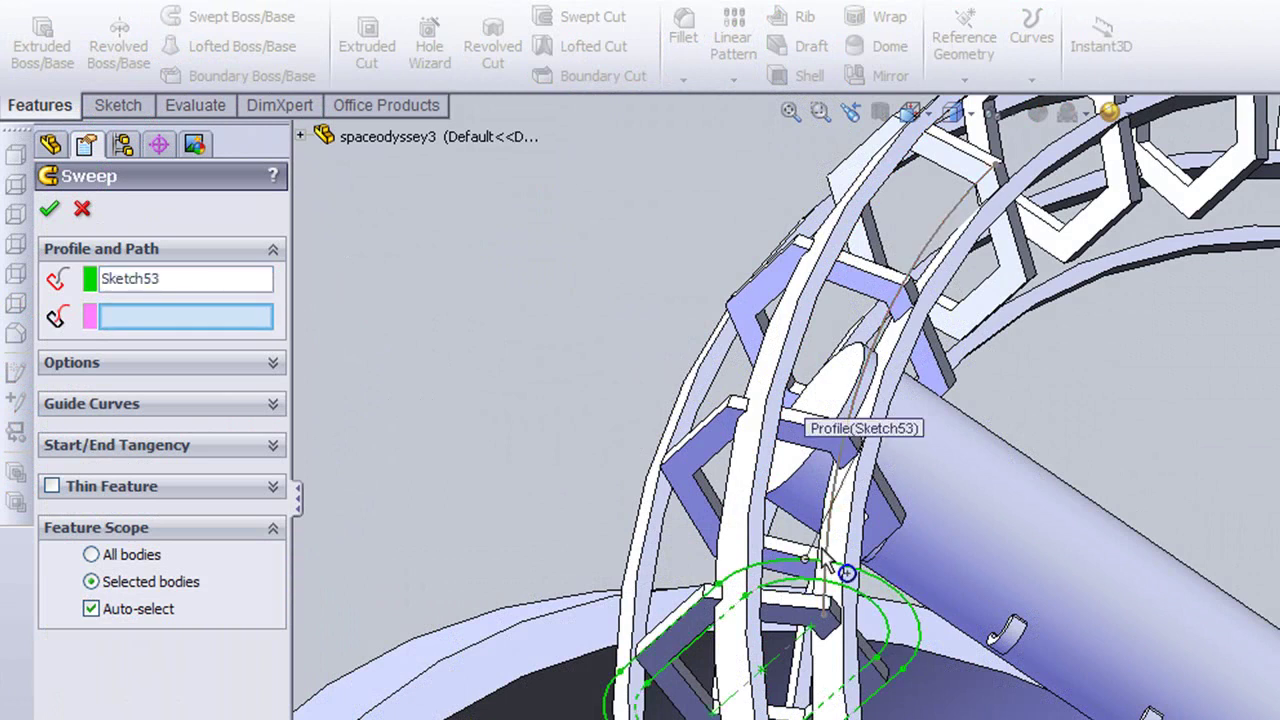
pyautogui.click(823, 551)
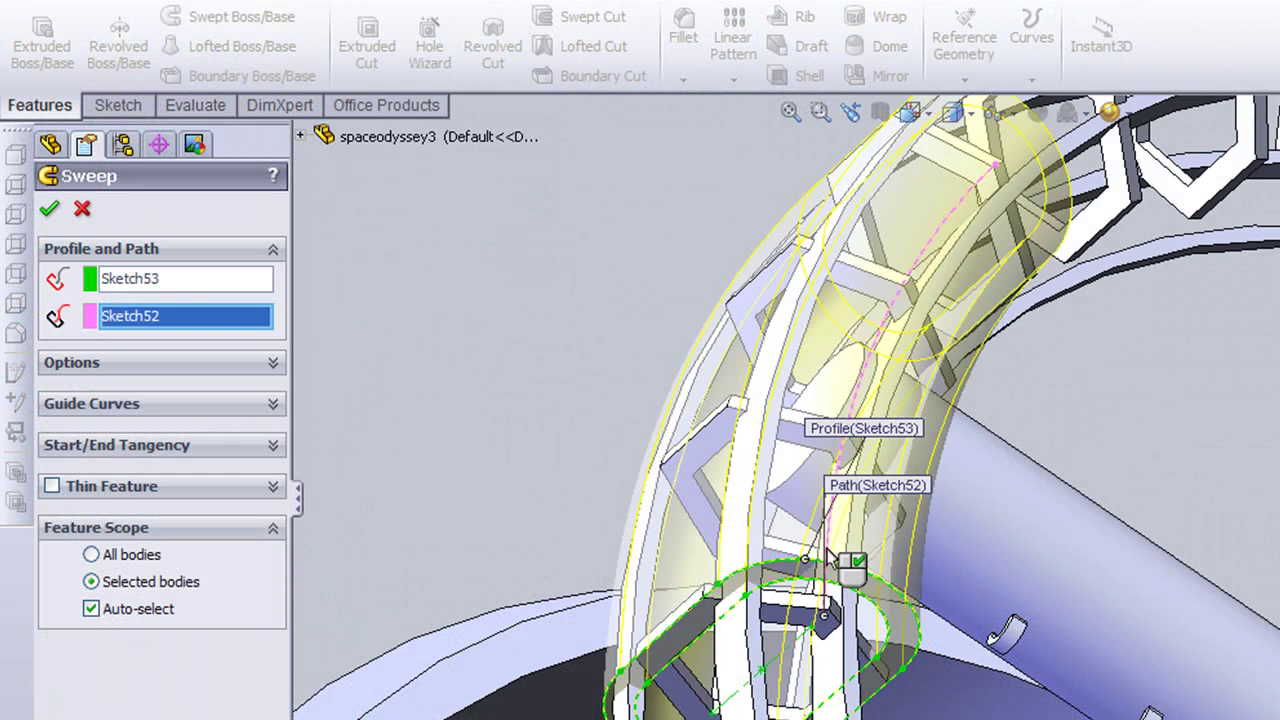
pyautogui.click(49, 208)
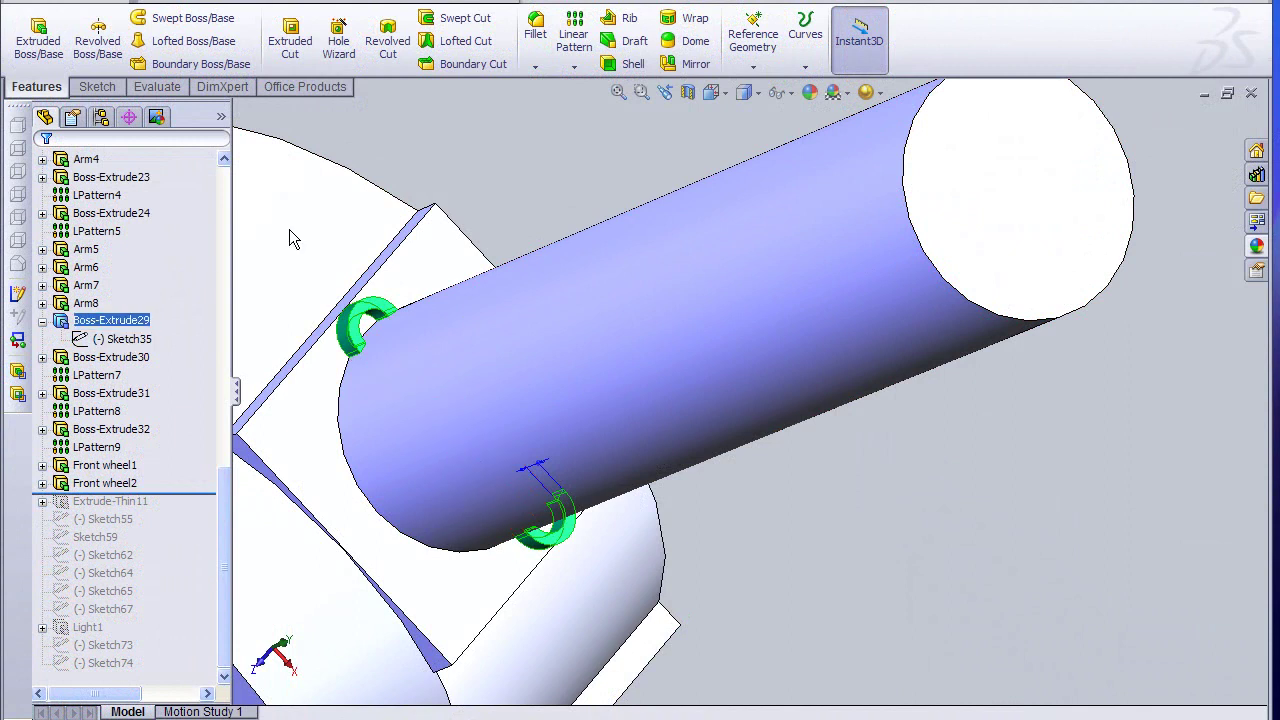
# Step: Set up a linear pattern of the Boss-Extrude29 clips along the arm with 4 instances, and open its spacing for editing
pyautogui.click(576, 34)
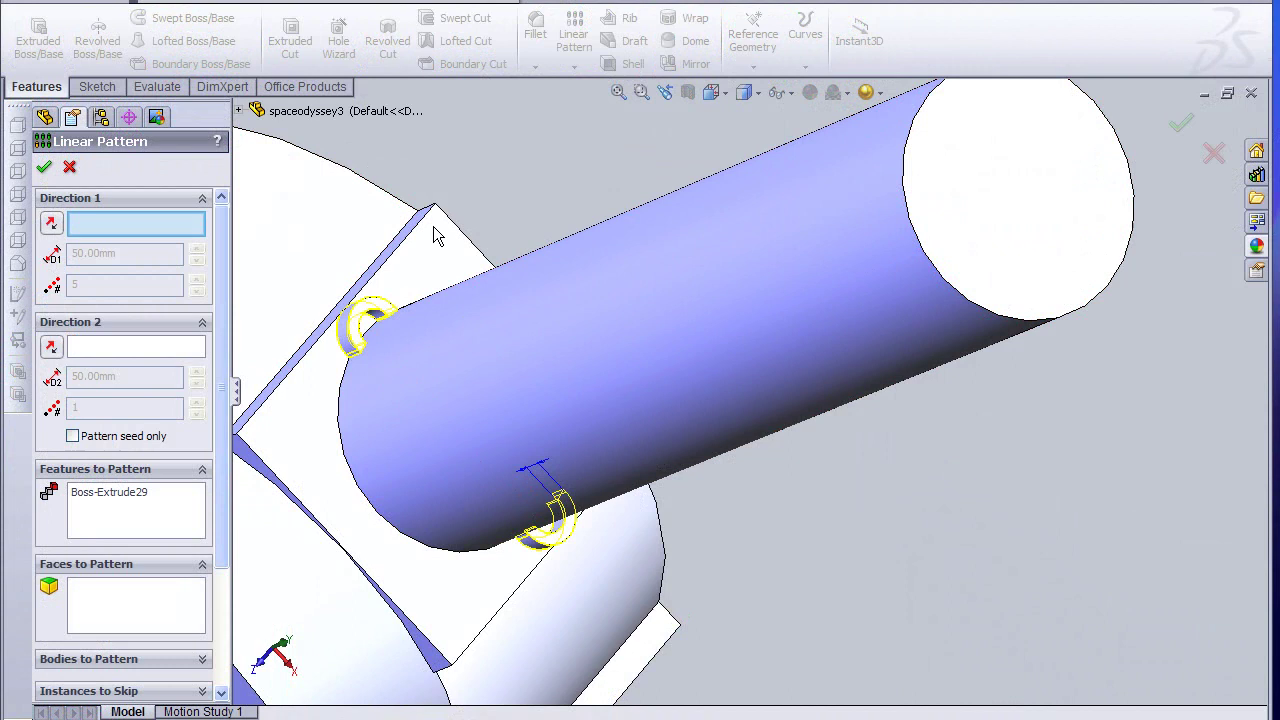
pyautogui.click(352, 358)
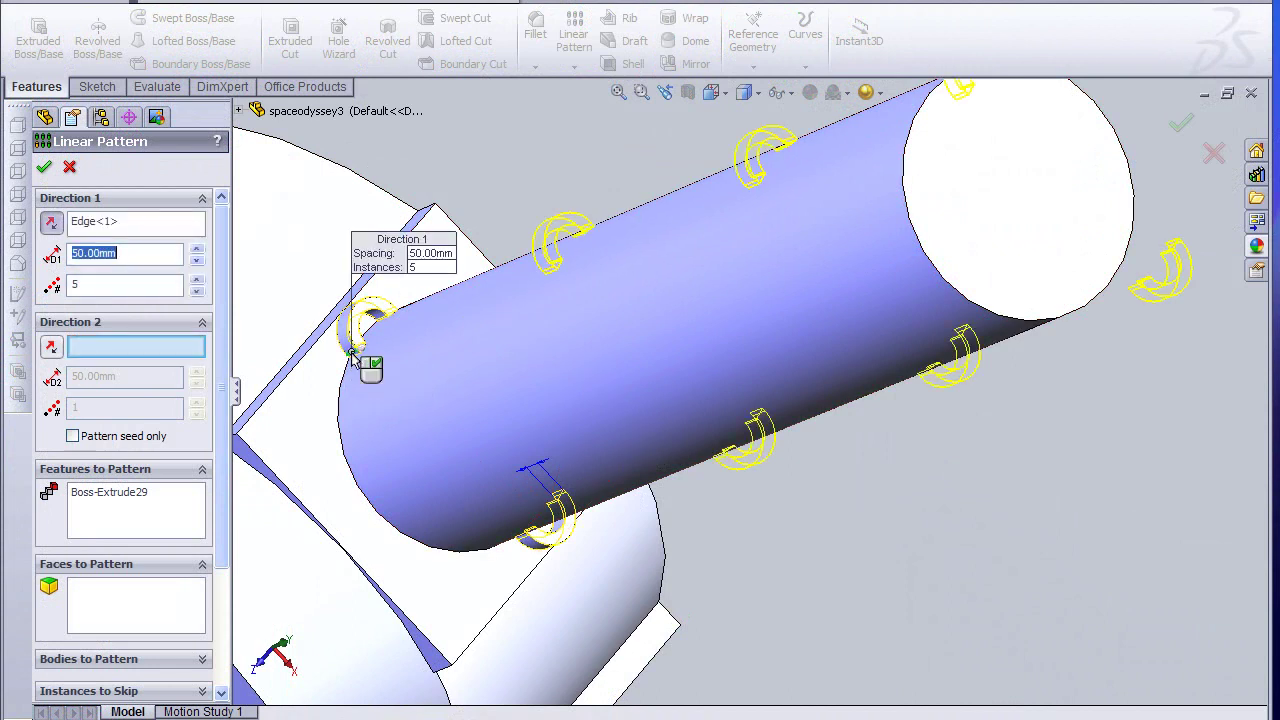
pyautogui.click(89, 283)
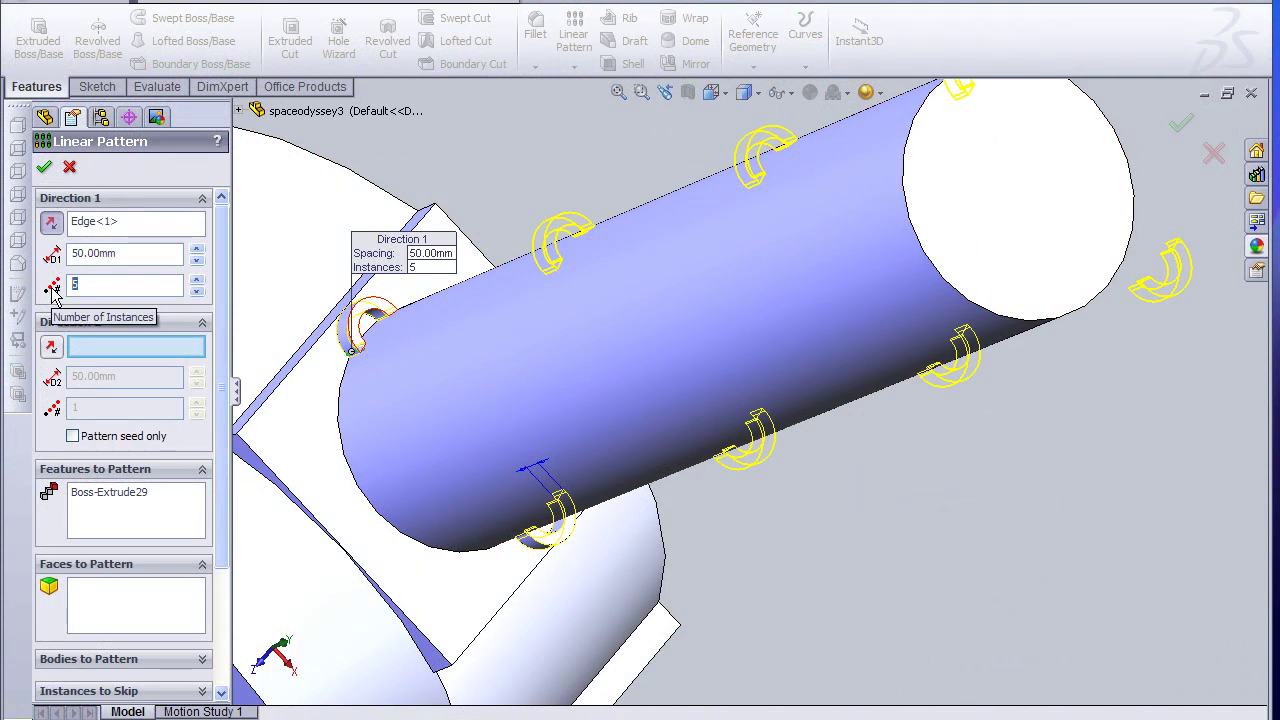
pyautogui.write('4')
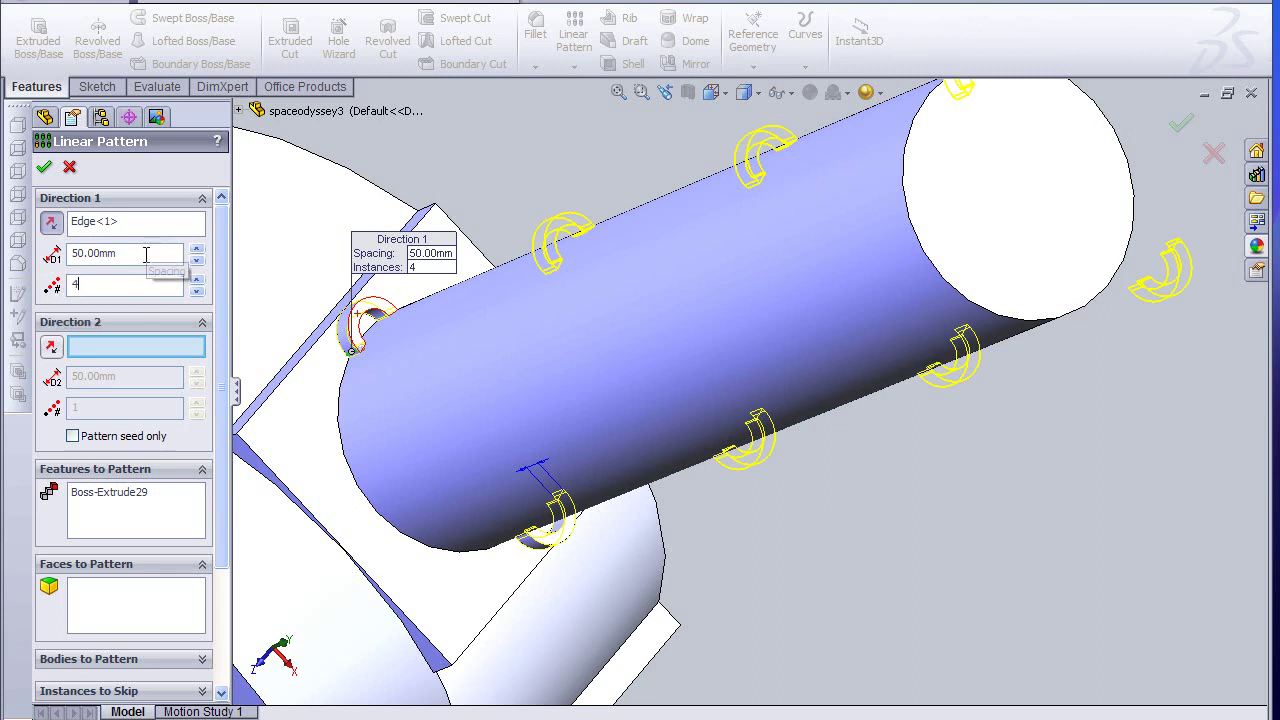
pyautogui.doubleClick(78, 255)
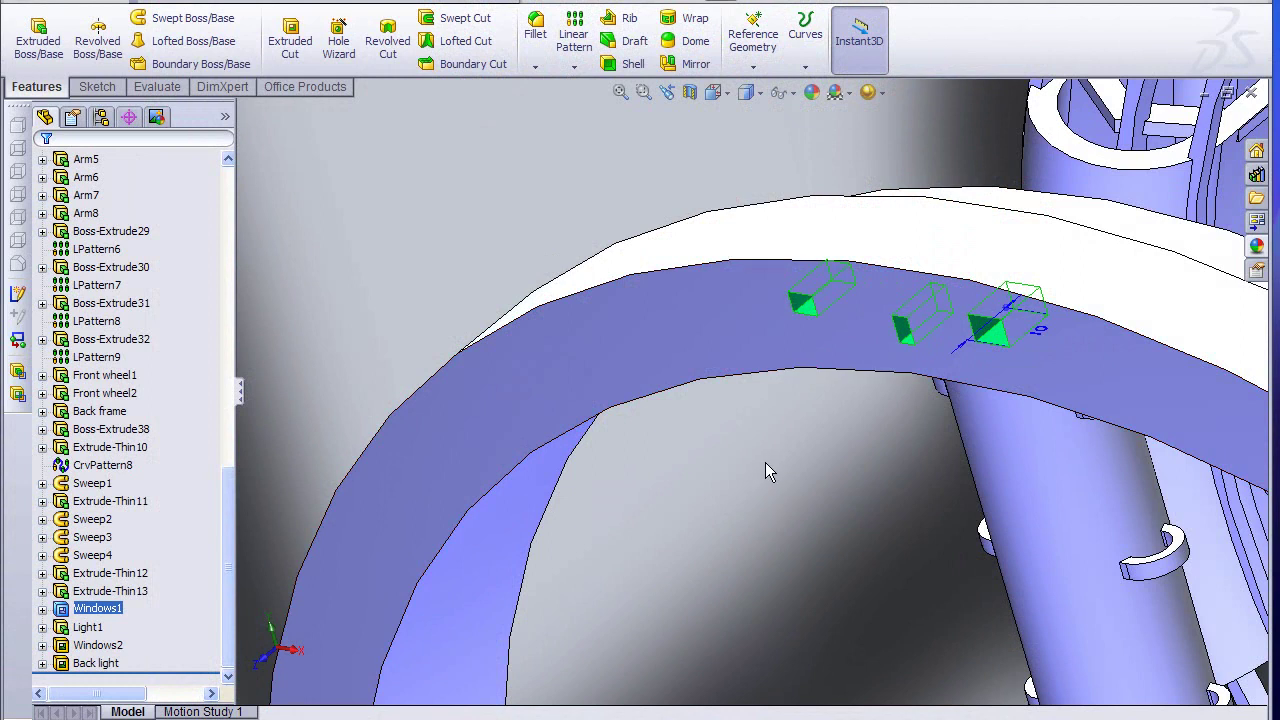
# Step: Start a circular pattern of the Windows1 cutouts around the front wheel, using the wheel's rim as the reference
pyautogui.press('Escape')
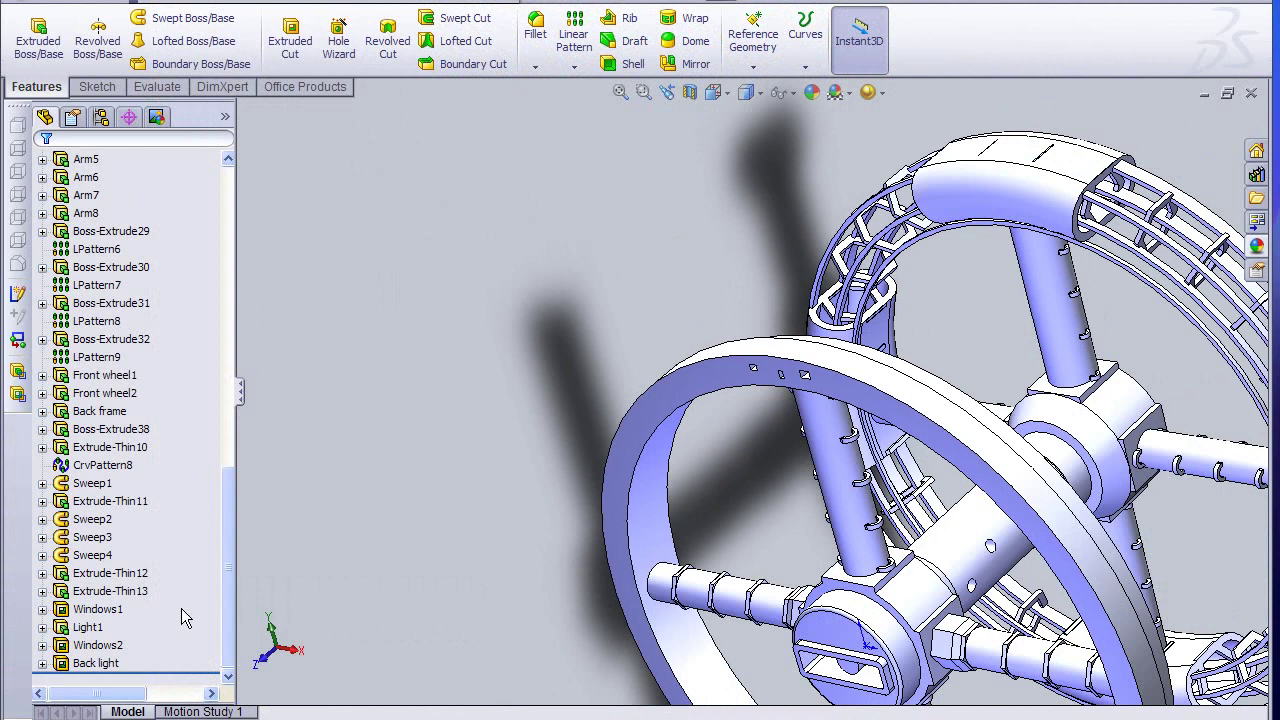
pyautogui.click(120, 612)
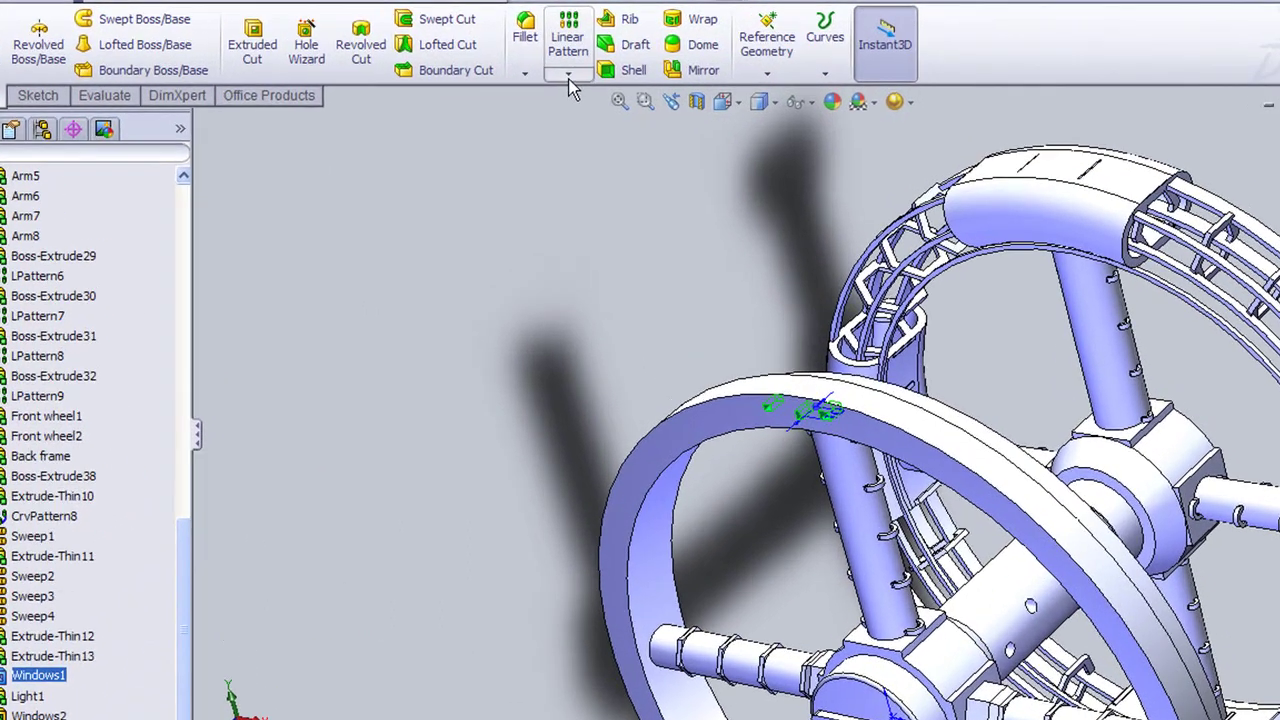
pyautogui.click(568, 76)
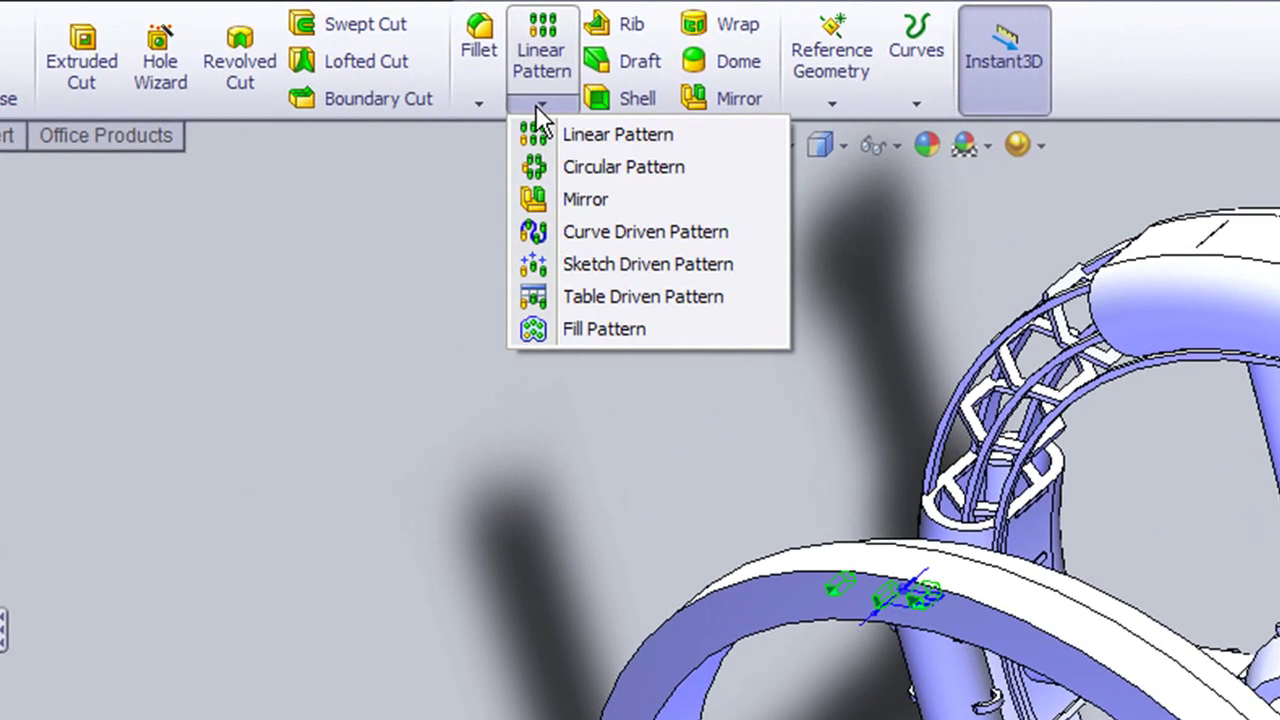
pyautogui.click(583, 170)
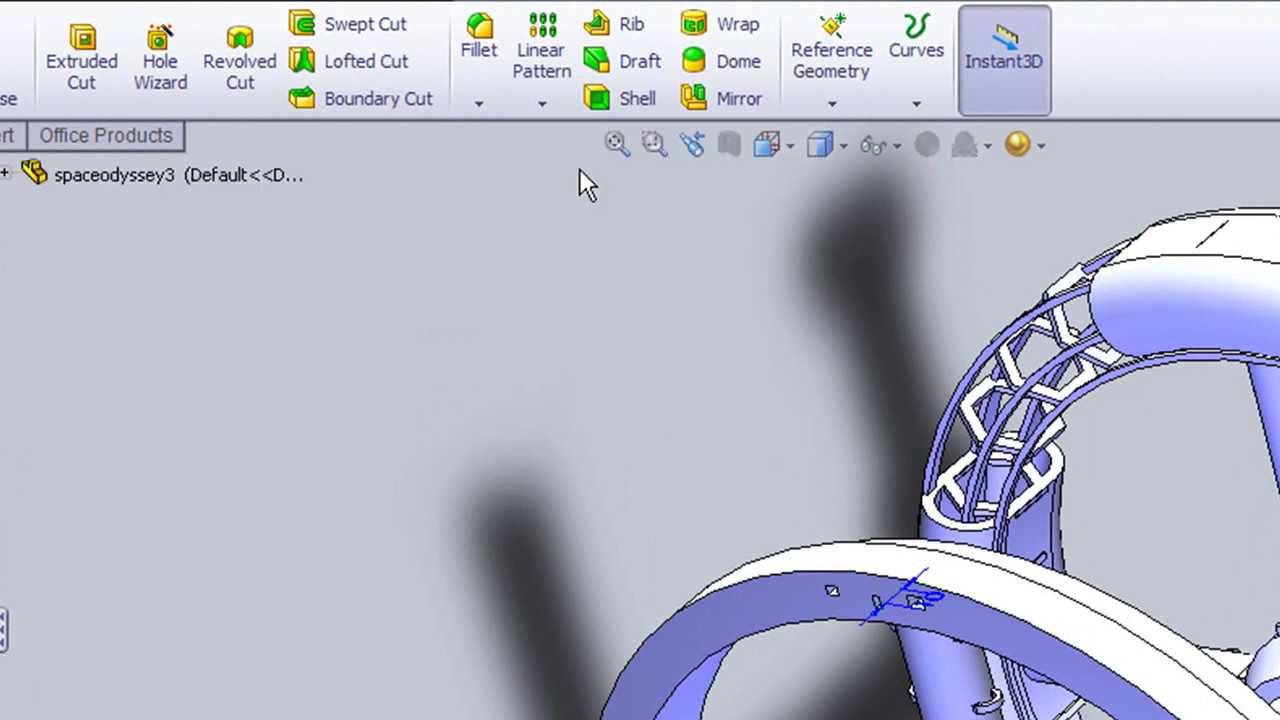
pyautogui.click(1023, 615)
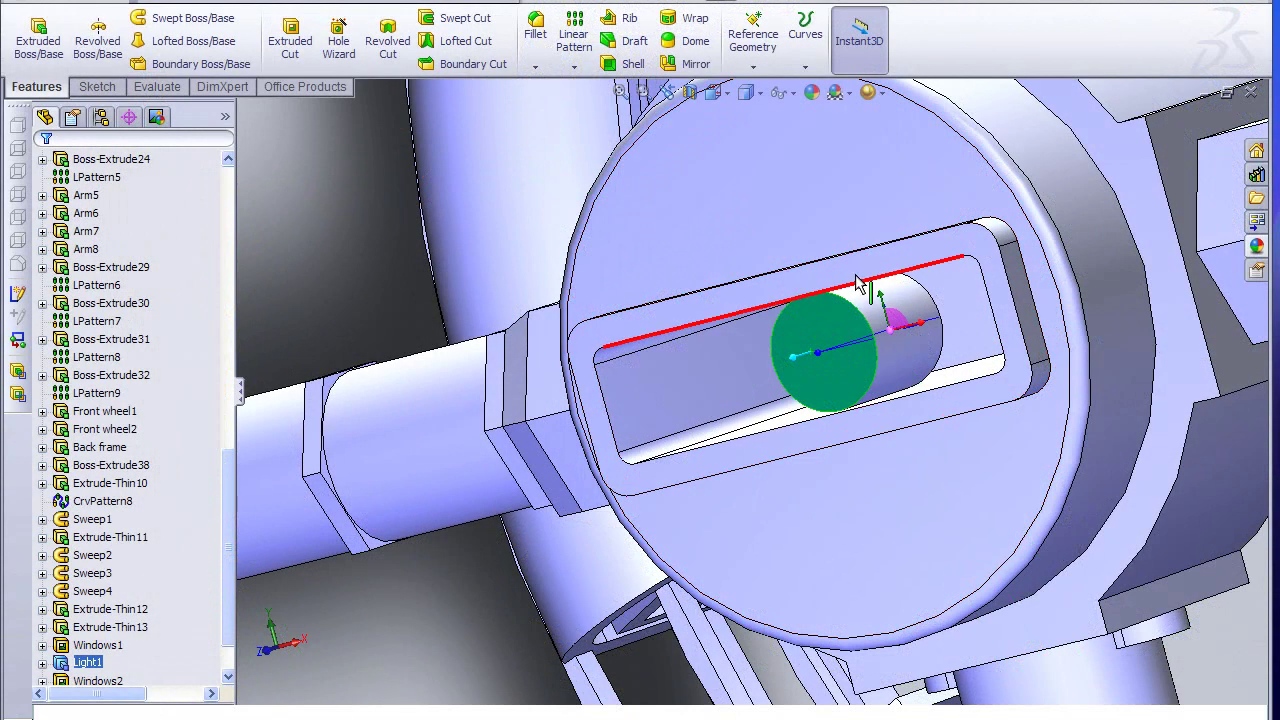
# Step: Apply the Yellow Neon Tube light appearance to the Light1 cylinder inside the hub's rectangular gateway
pyautogui.click(855, 280)
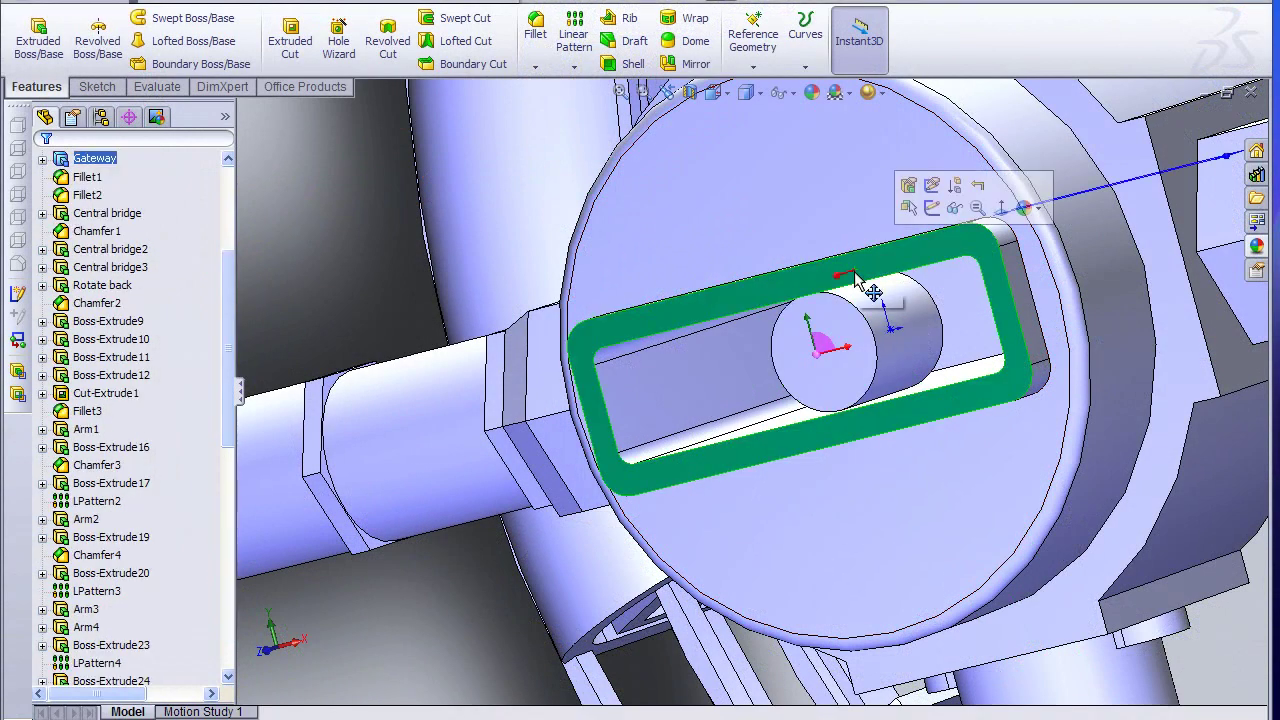
pyautogui.click(920, 318)
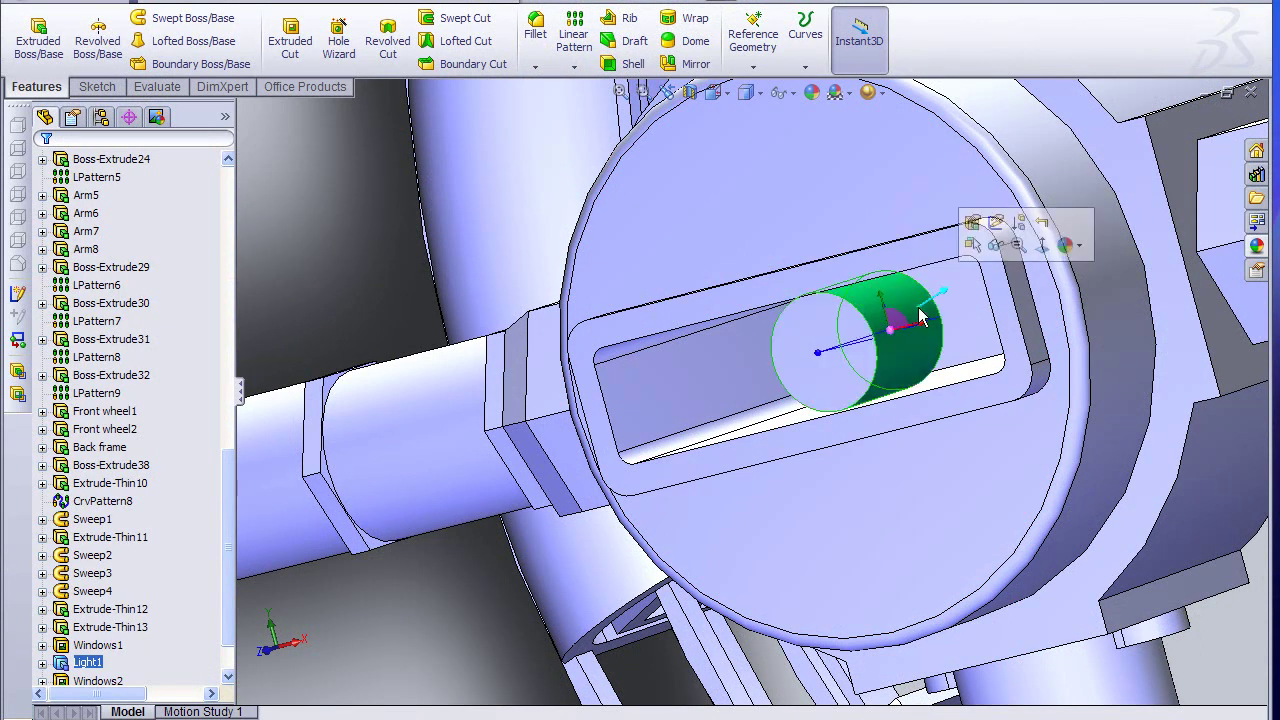
pyautogui.click(830, 372)
pyautogui.scroll(-5, 866, 499)
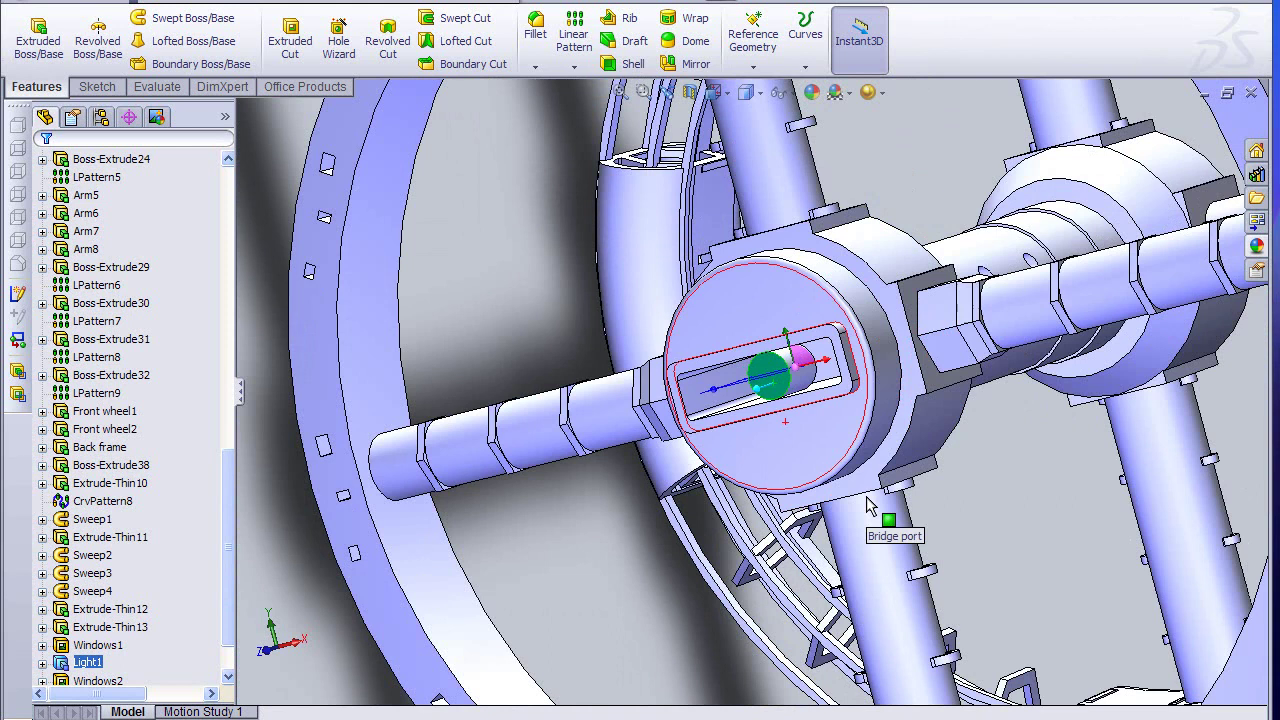
pyautogui.click(1257, 246)
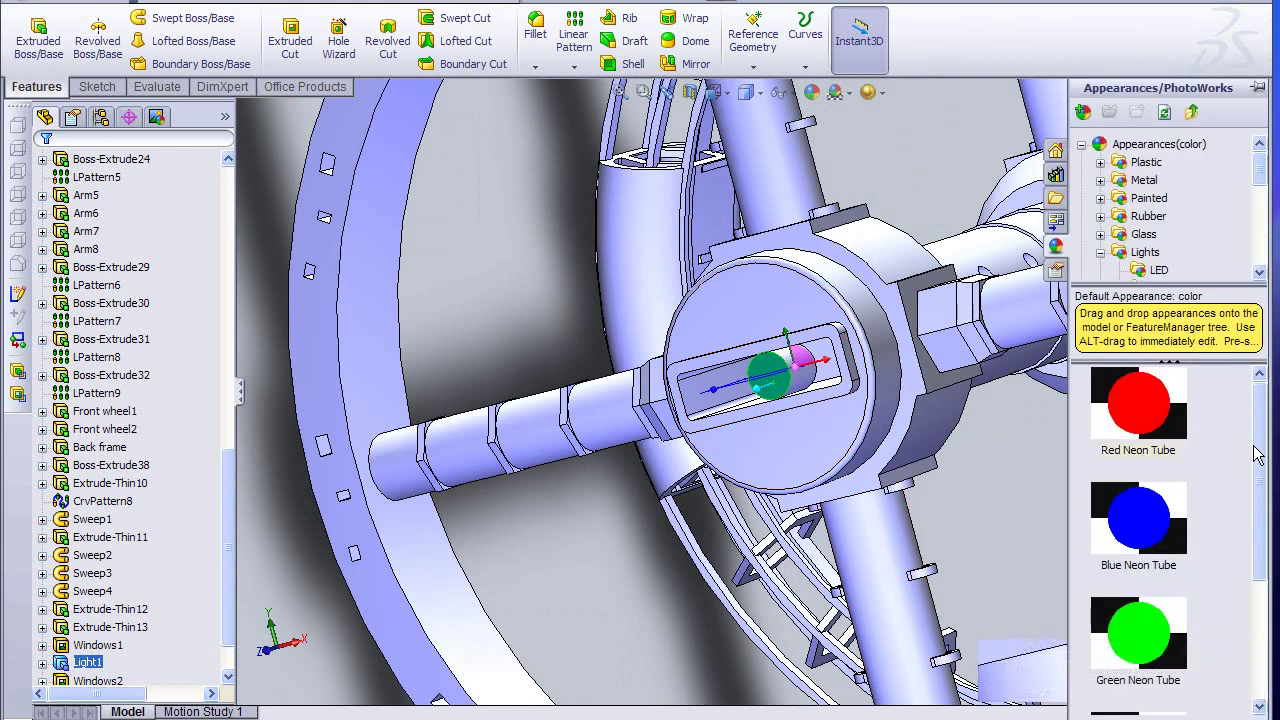
pyautogui.moveTo(1258, 453); pyautogui.dragTo(1263, 612)
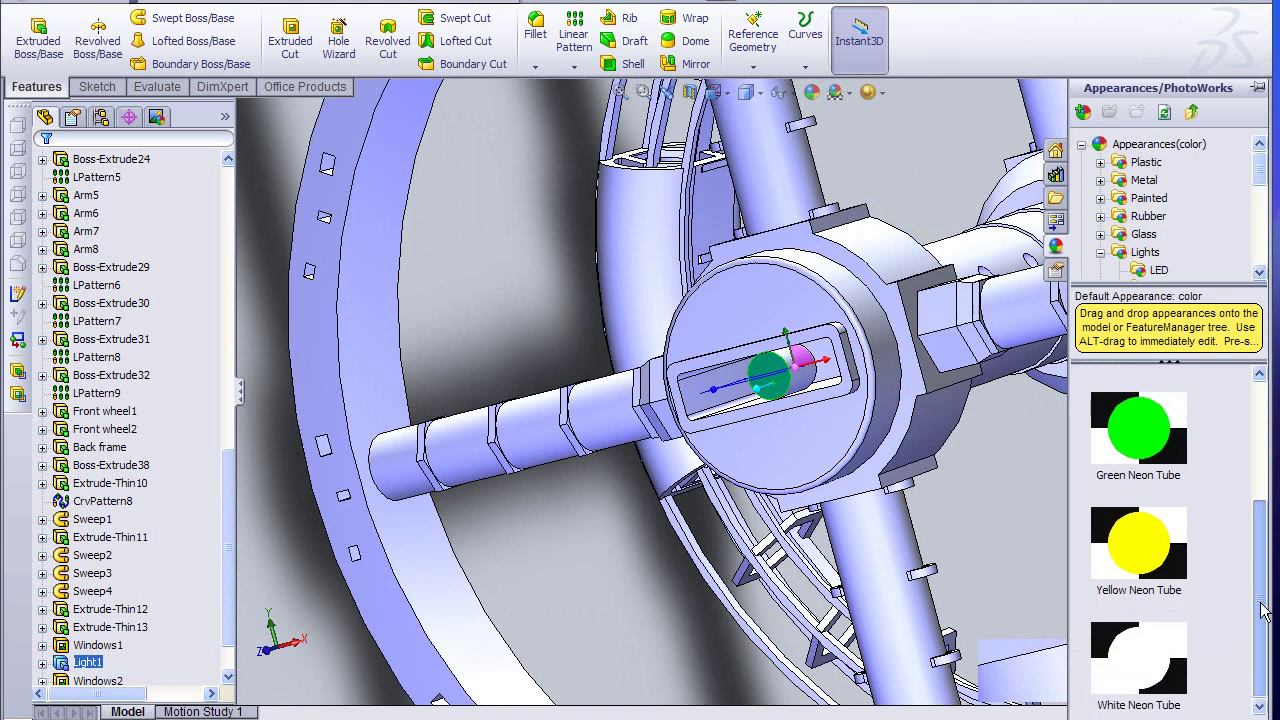
pyautogui.click(1139, 563)
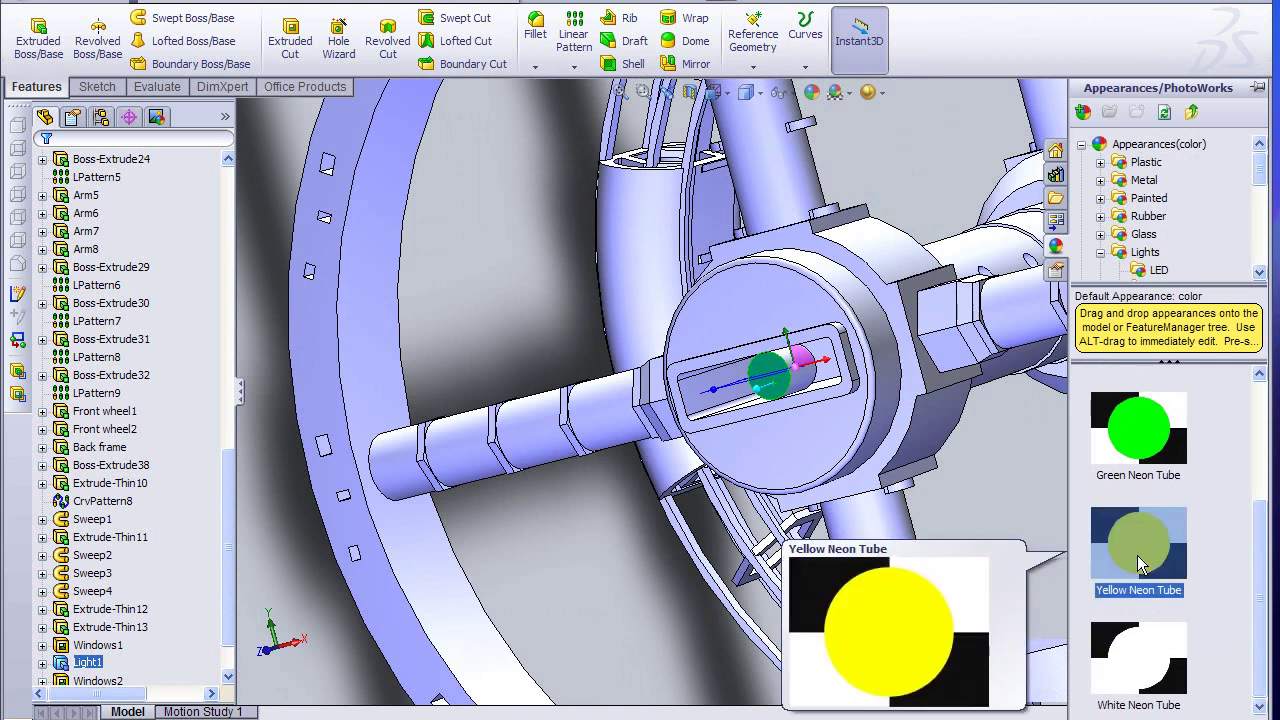
pyautogui.moveTo(1139, 565); pyautogui.dragTo(84, 610)
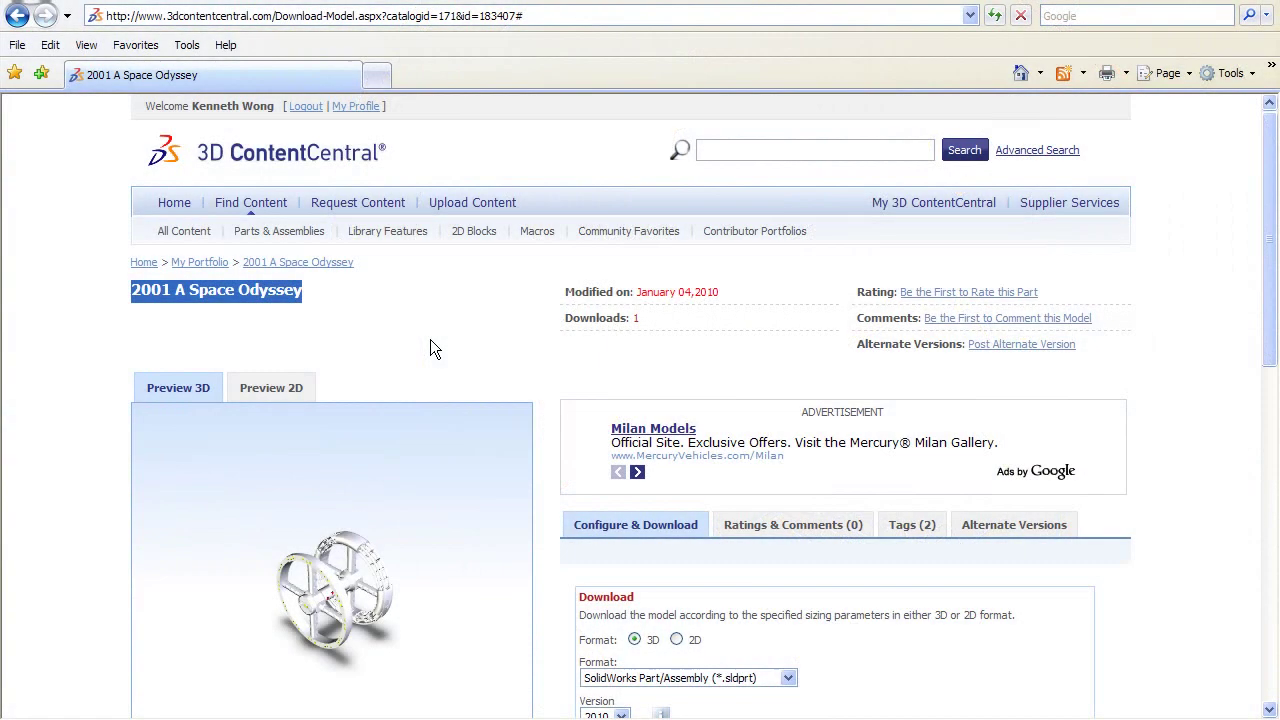
# Step: In the web browser, examine the 2001 A Space Odyssey model page on 3D ContentCentral, including its download and embed options
pyautogui.click(430, 339)
pyautogui.scroll(-3, 434, 345)
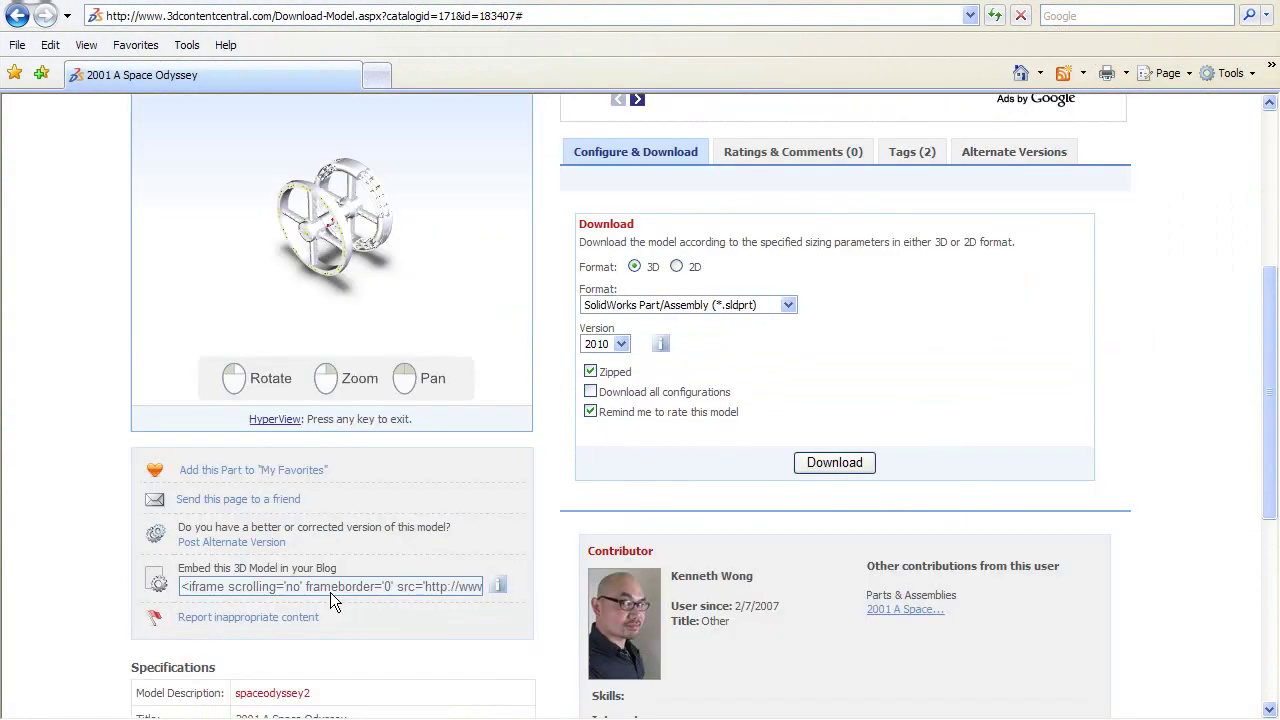
pyautogui.scroll(3, 288, 424)
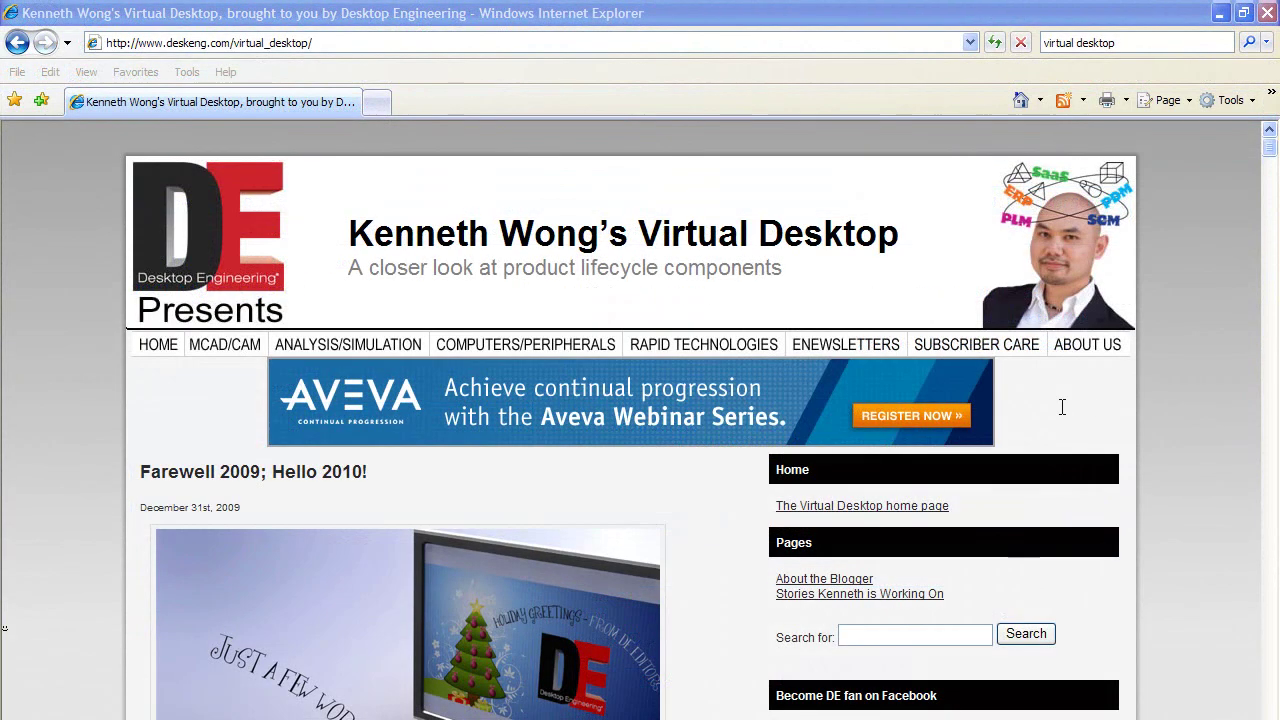
# Step: Browse the Virtual Desktop blog's home page from the latest post down to the sidebar's tweets and recent comments
pyautogui.scroll(-3, 1103, 428)
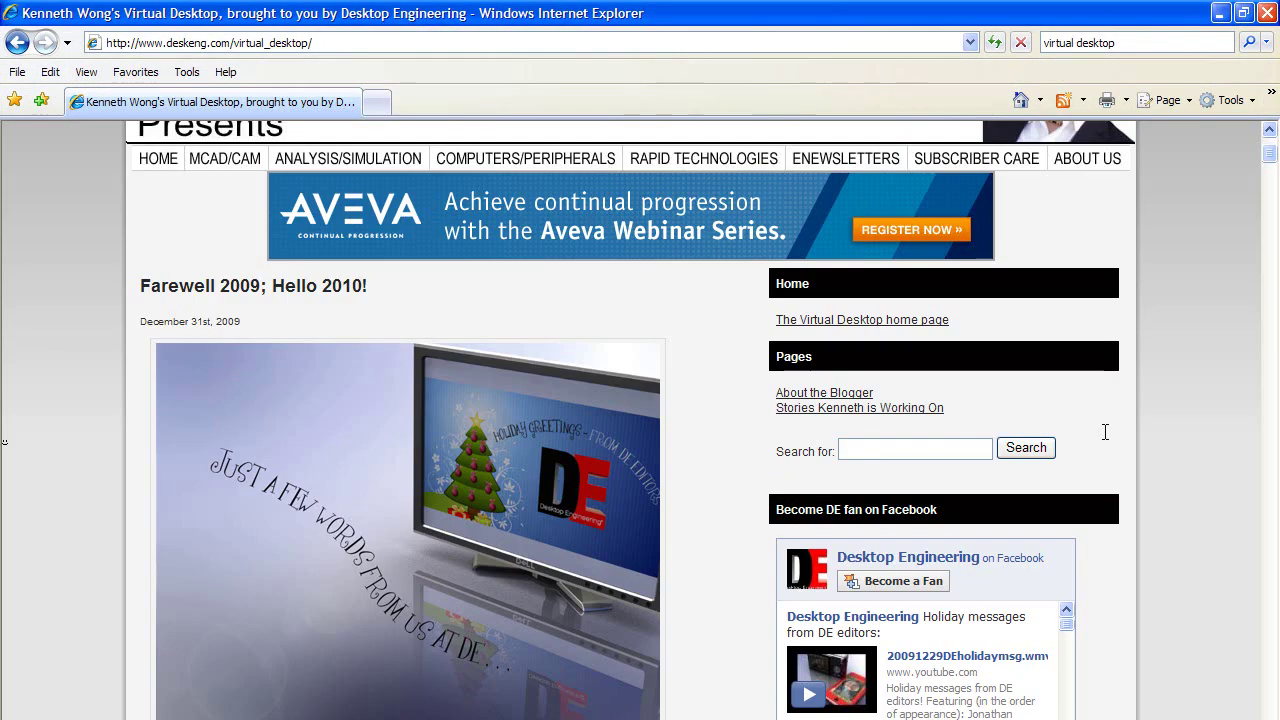
pyautogui.scroll(-8, 1105, 431)
pyautogui.scroll(-2, 1105, 437)
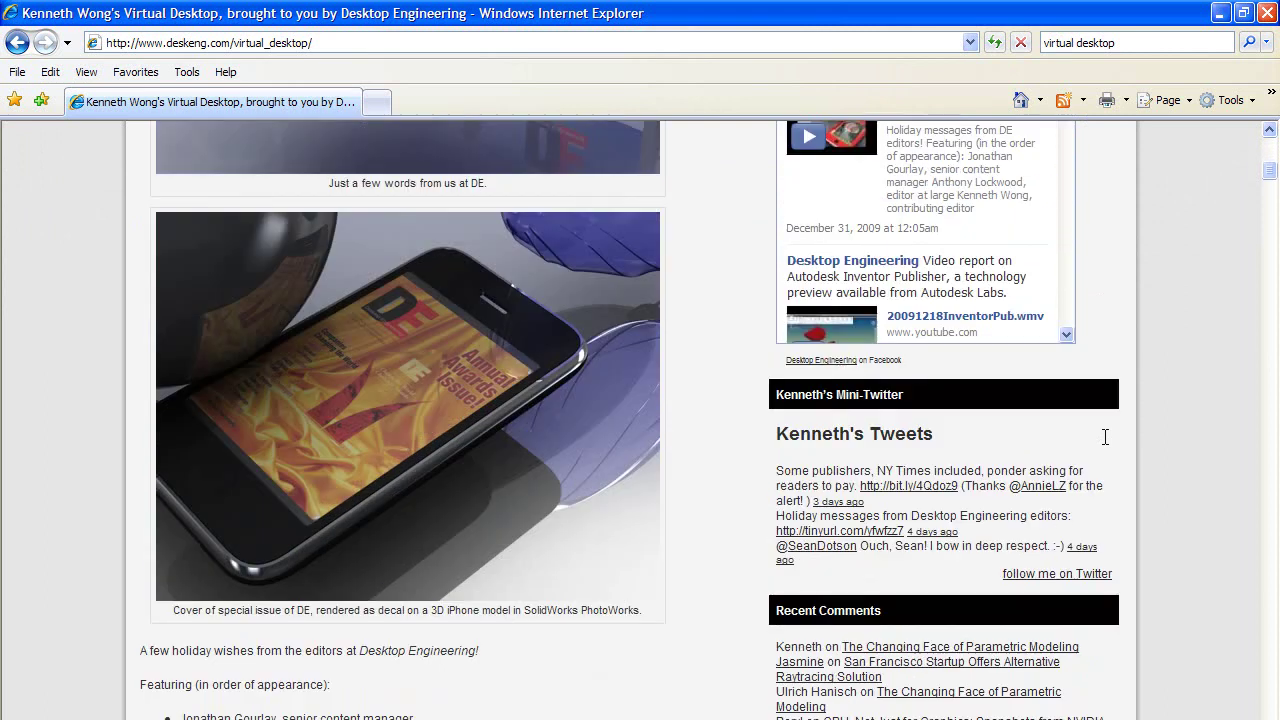